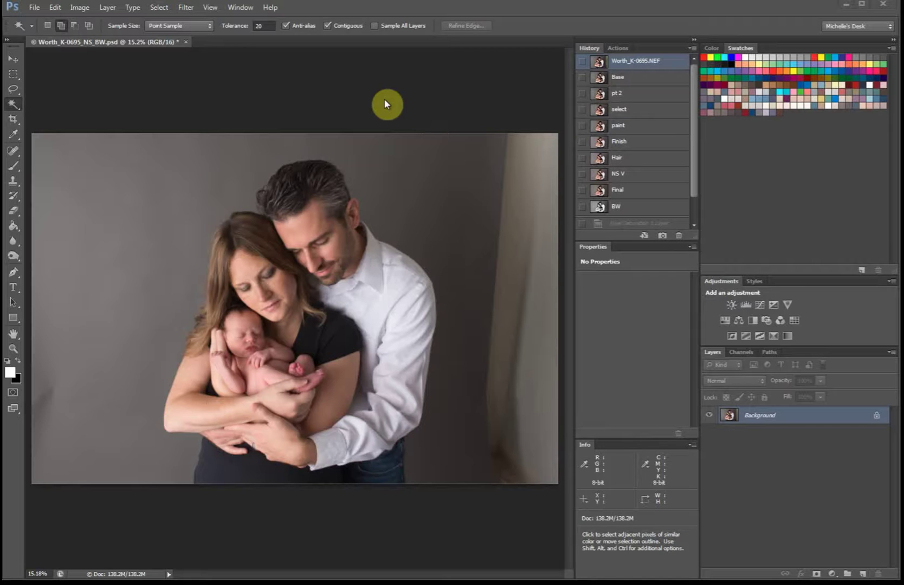
Review the editing stages by viewing the Base, pt 2, select, paint and Finish history snapshots in turn
click(615, 79)
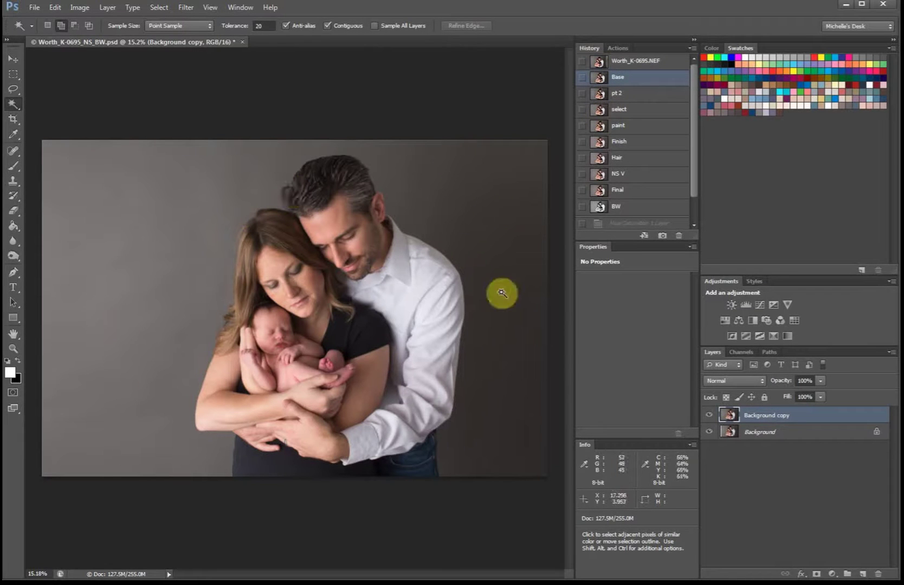
click(632, 95)
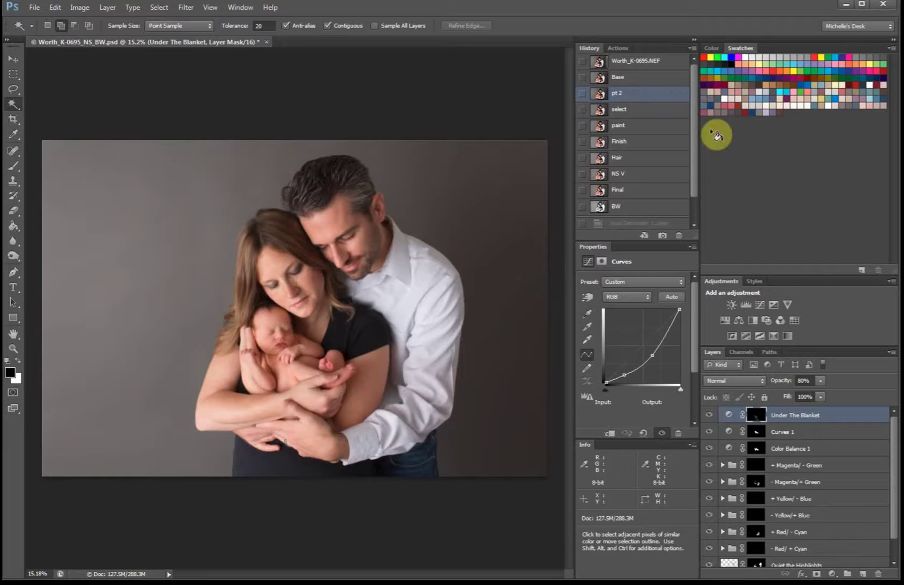
click(637, 115)
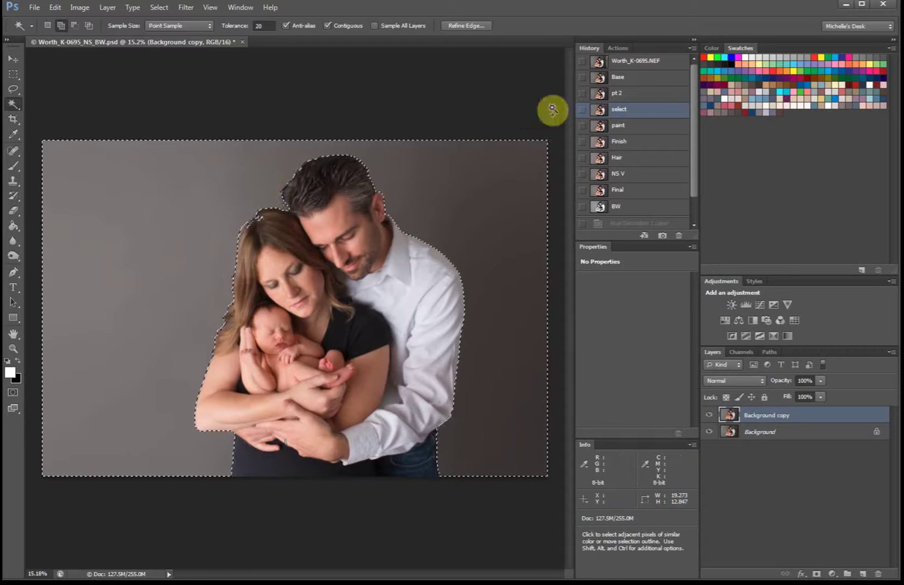
key(ctrl+shift+m)
click(635, 127)
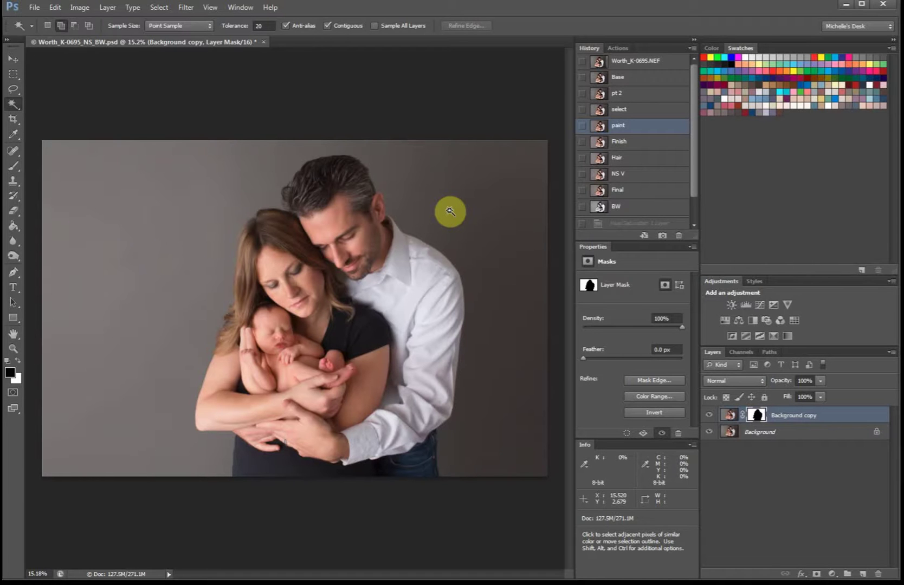
click(623, 142)
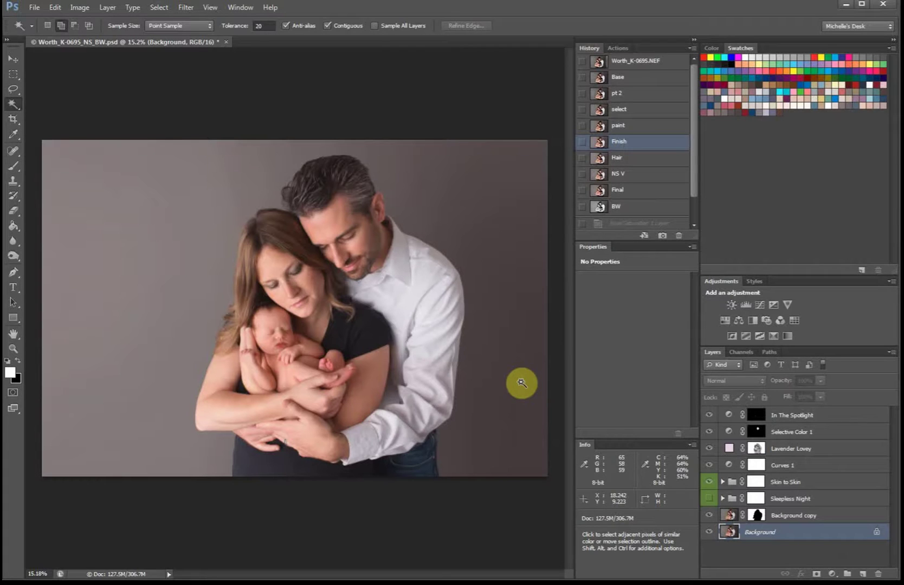
Add a Hue/Saturation adjustment layer above In The Spotlight with saturation at +100, and hide it after checking the backdrop
click(837, 419)
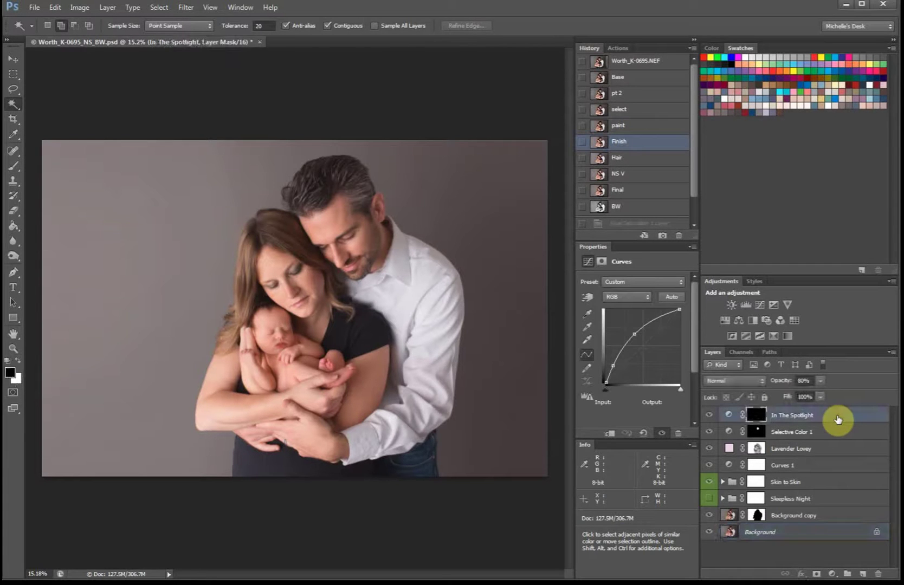
click(725, 320)
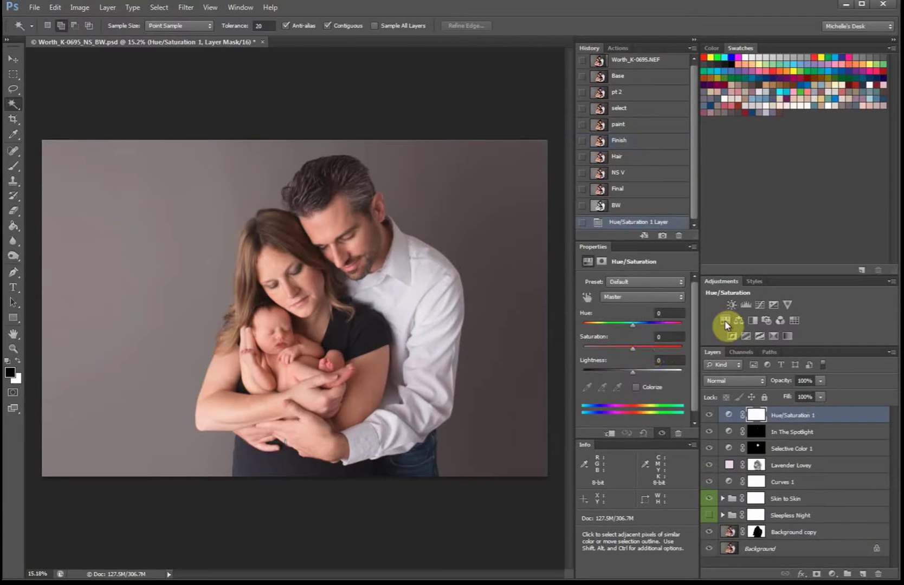
drag(637, 353, 713, 347)
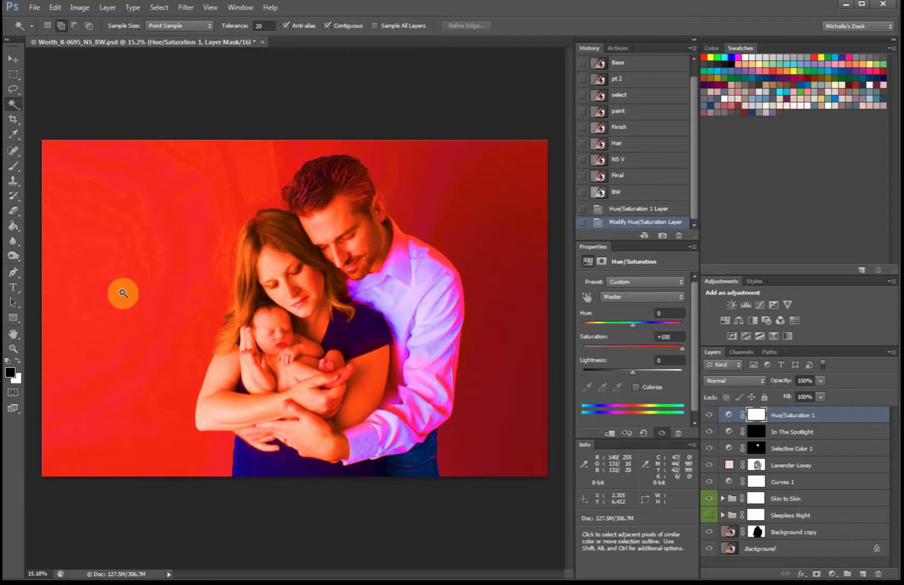
click(709, 418)
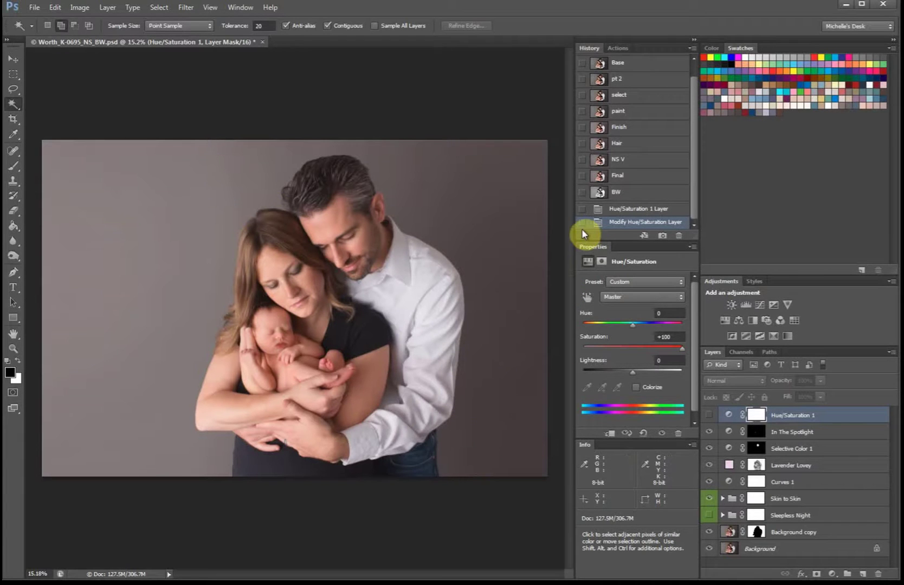
Go to the NS V history snapshot, hide the Background copy layer and duplicate the Background layer
click(631, 145)
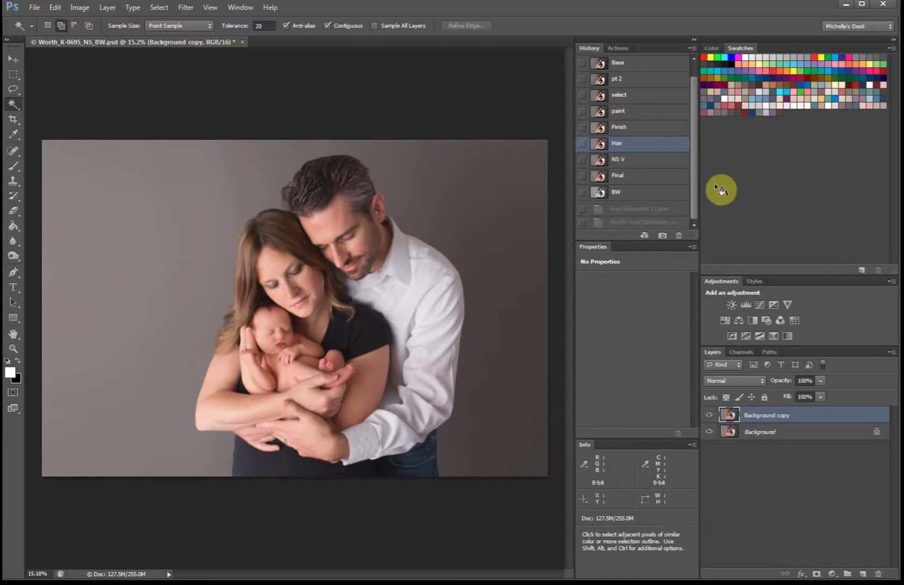
click(623, 161)
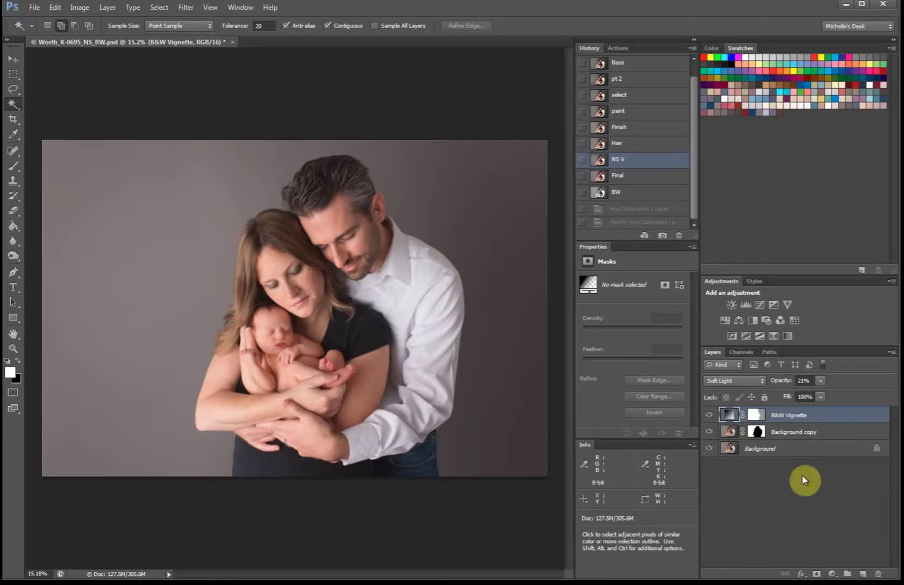
click(713, 436)
drag(851, 454, 861, 574)
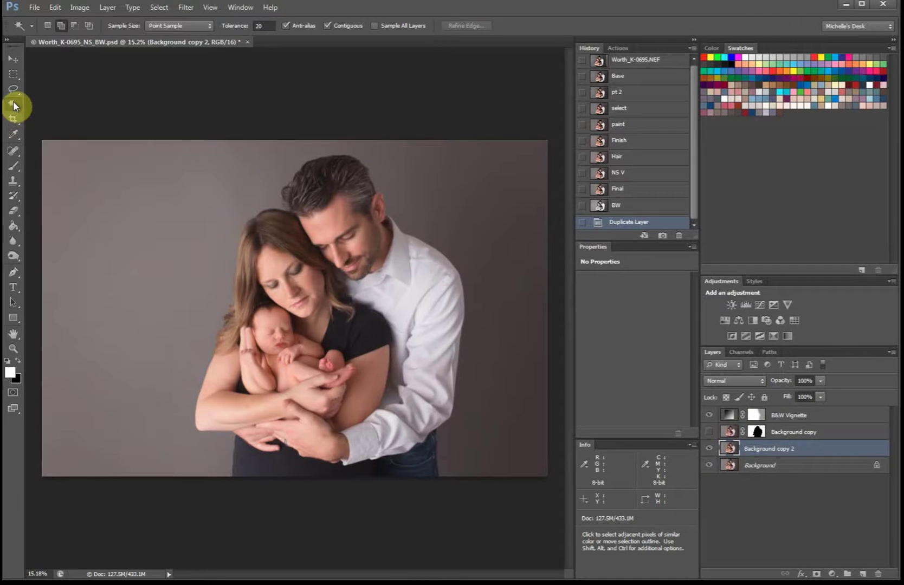
Select the entire grey backdrop around the family on Background copy 2 with the Magic Wand at tolerance 20
click(154, 255)
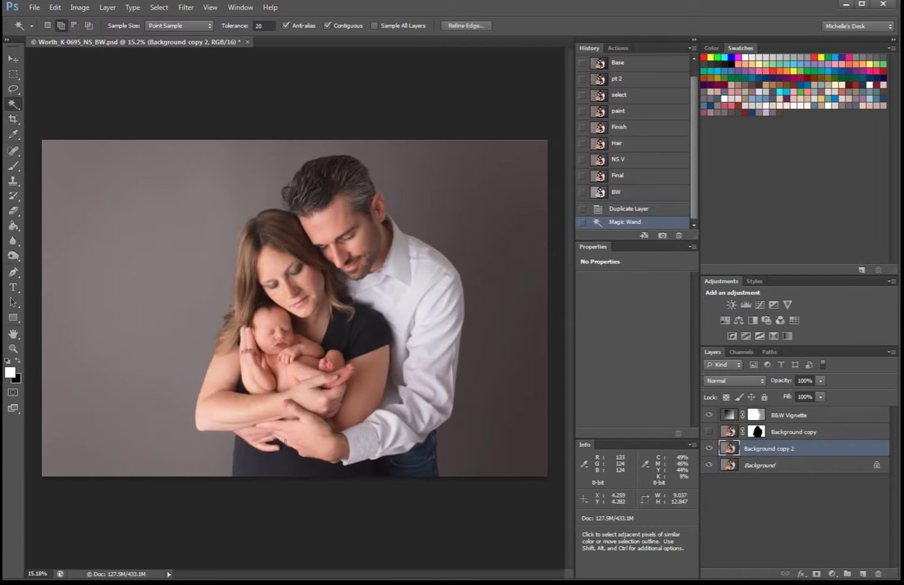
click(287, 158)
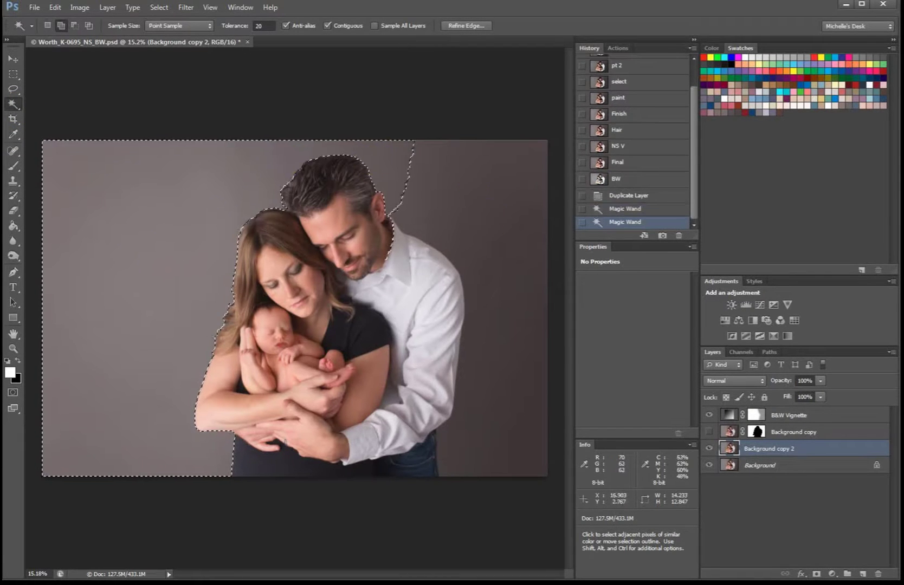
click(542, 325)
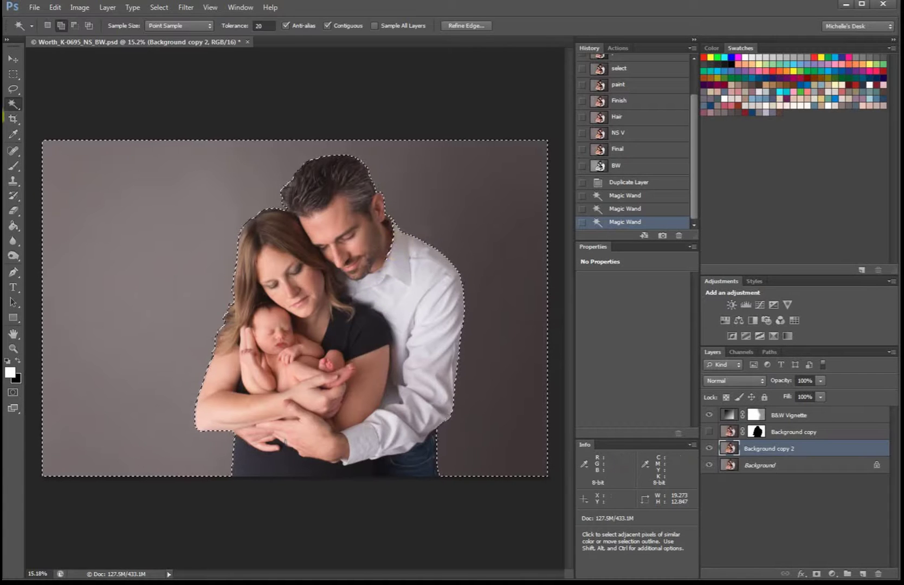
Subtract the man's neck and shirt collar area from the backdrop selection with the Quick Selection tool
right_click(18, 105)
click(44, 106)
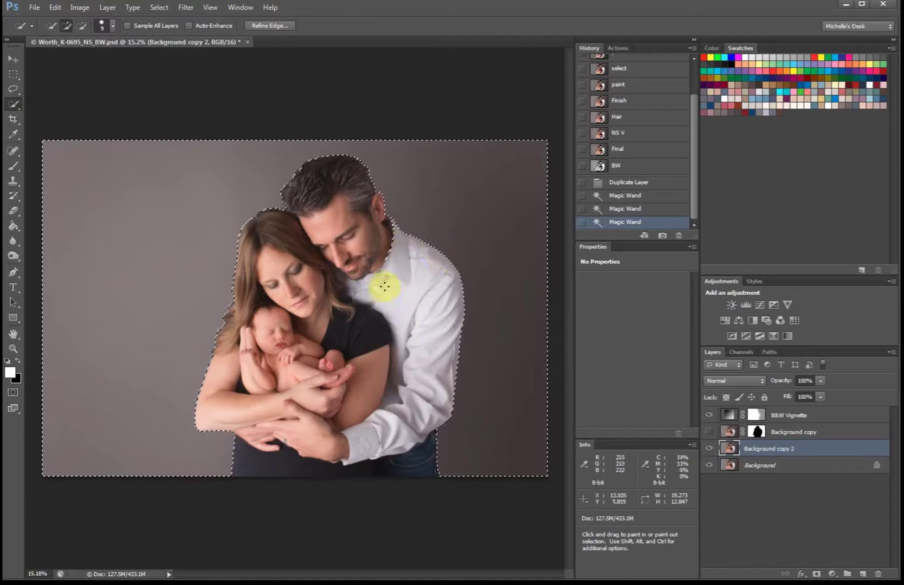
key(alt)
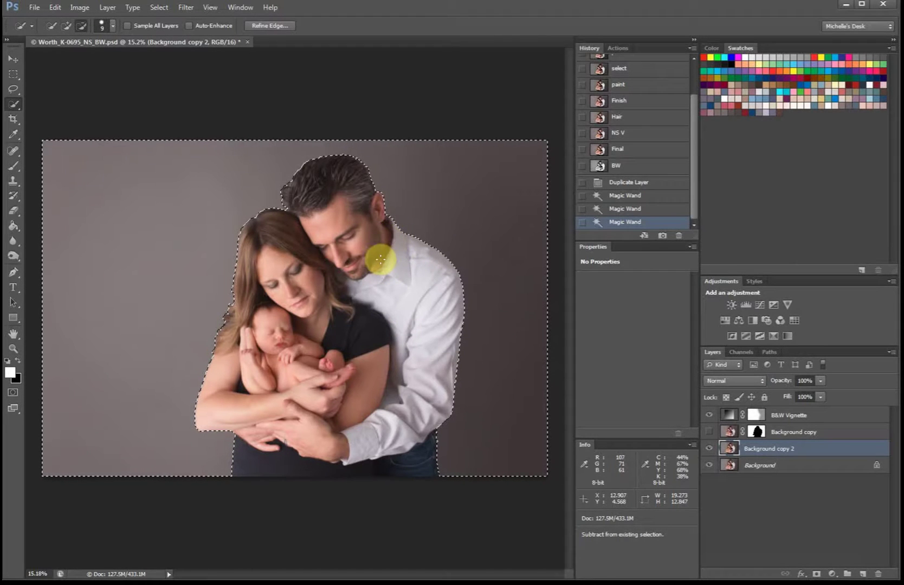
alt+click(420, 319)
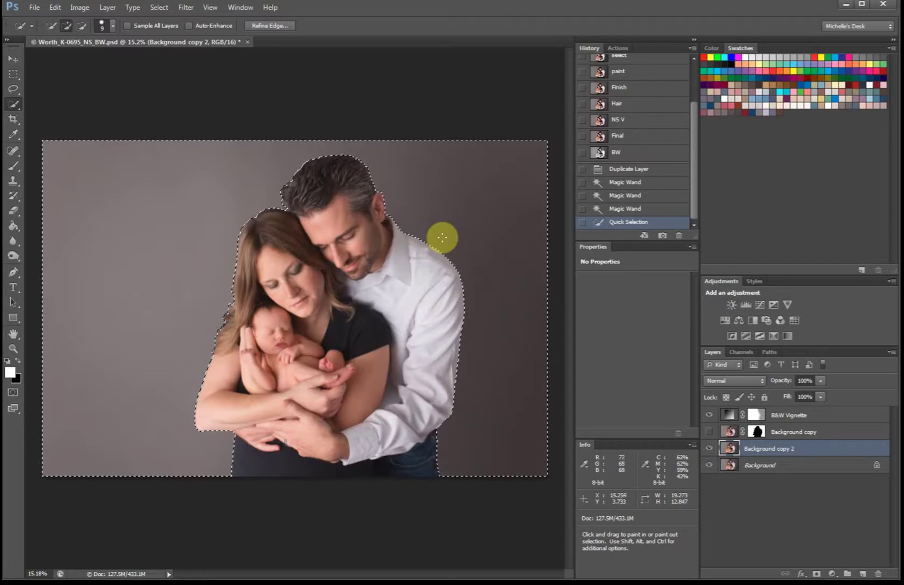
Add 2% Gaussian monochromatic noise to the selected backdrop and turn the selection into a mask on Background copy 2
click(186, 8)
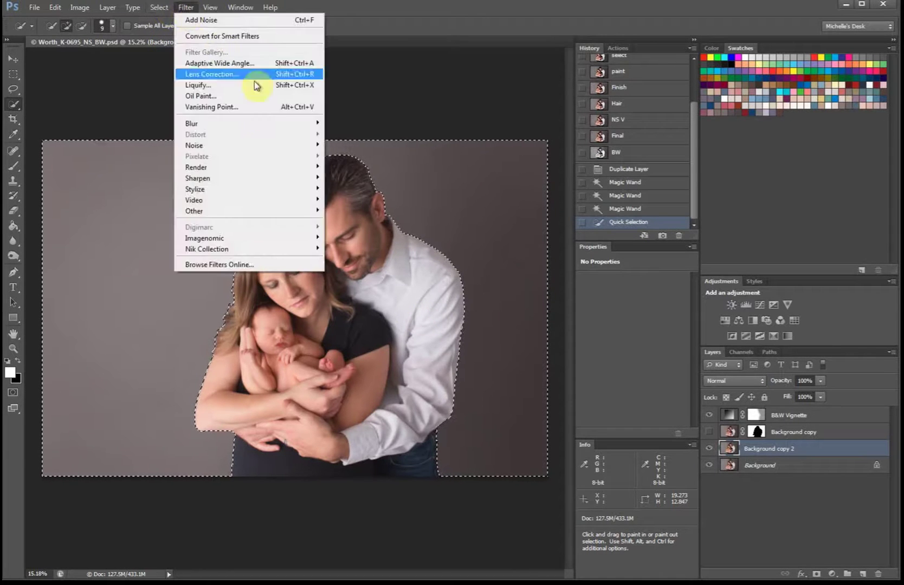
mouse_move(317, 145)
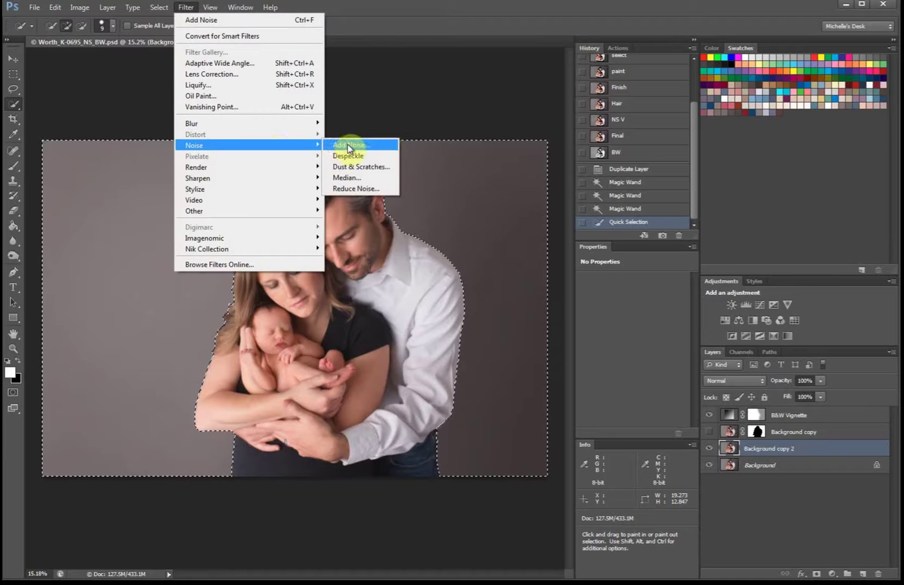
click(347, 144)
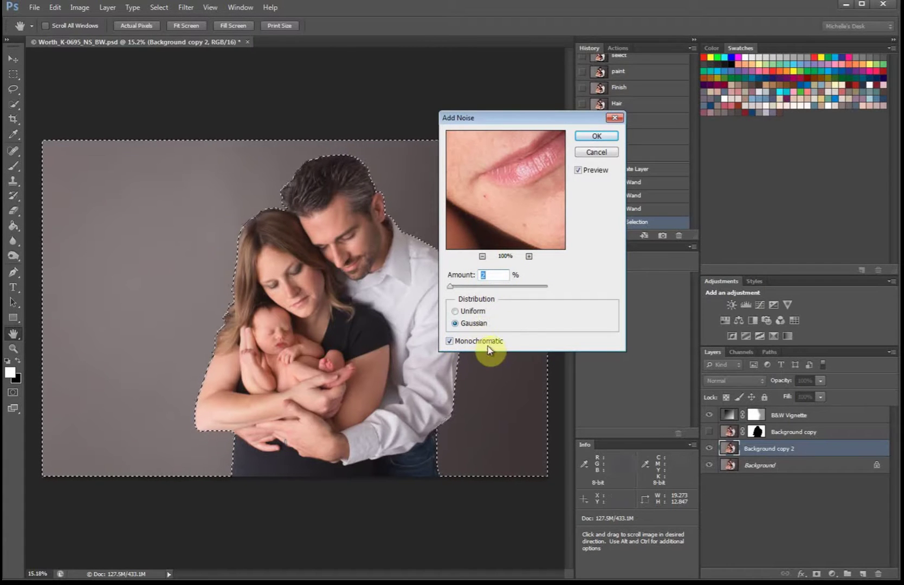
click(614, 139)
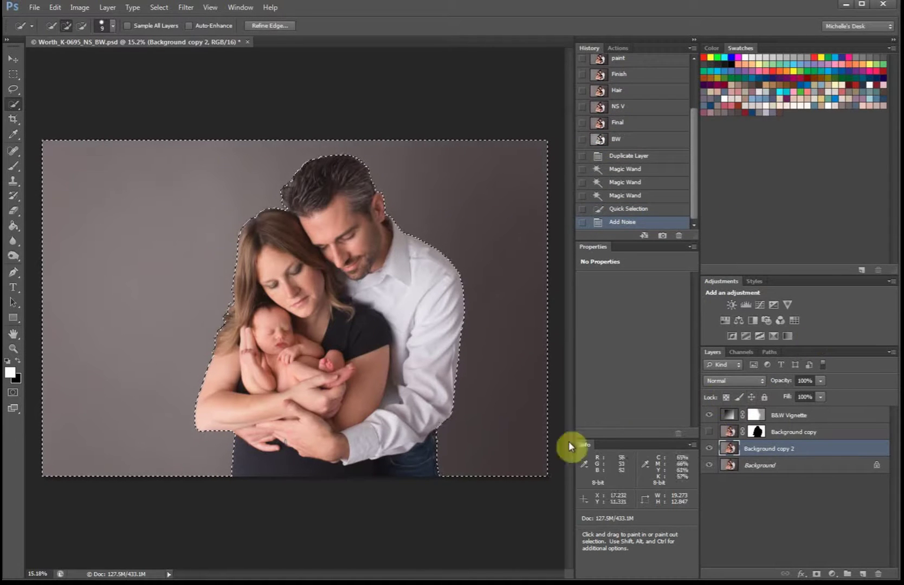
click(817, 574)
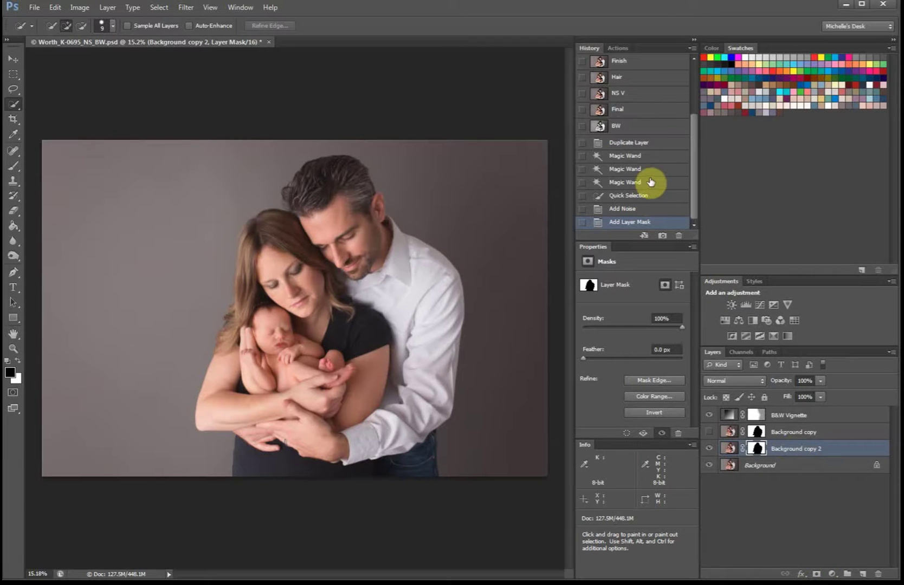
Check the Final snapshot's backdrop for banding with a temporary Hue/Saturation layer at +100 saturation, and delete that layer
click(627, 113)
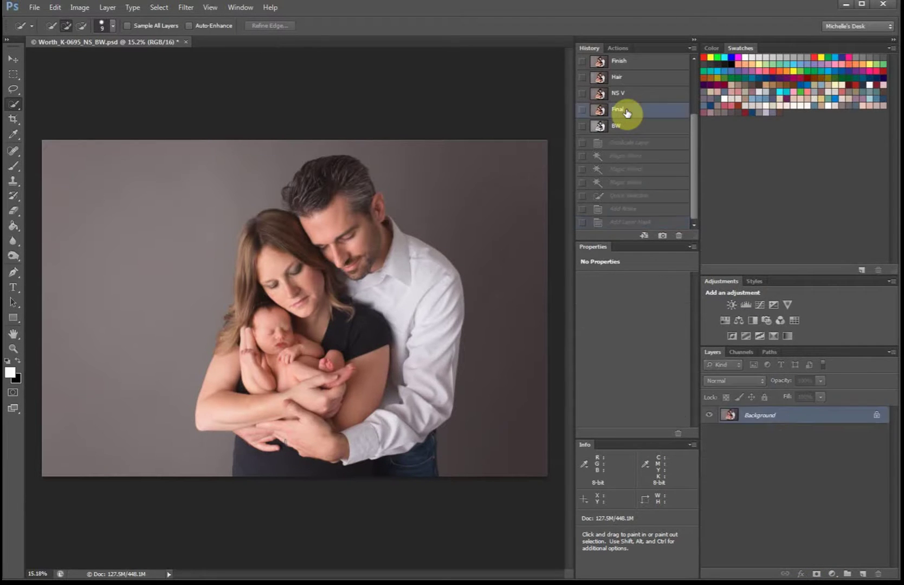
click(724, 320)
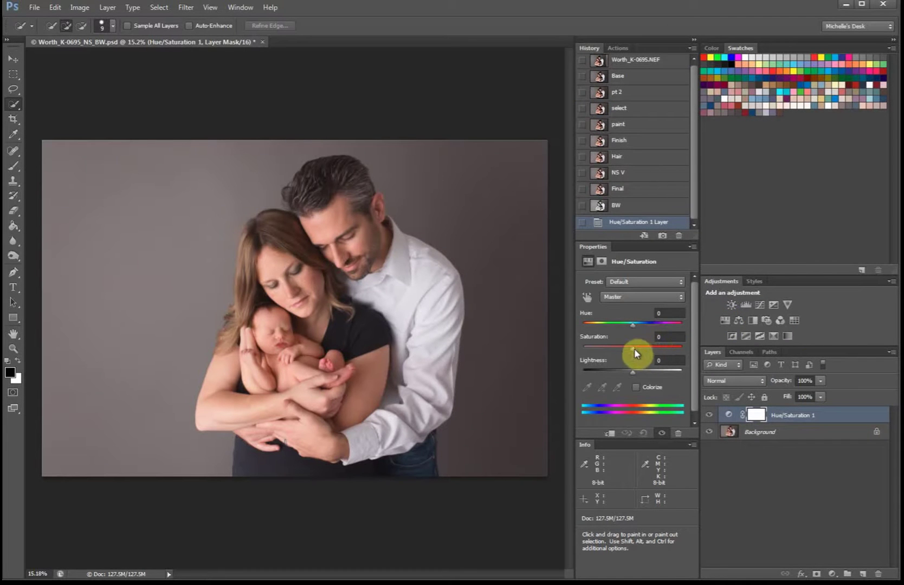
drag(632, 349, 713, 347)
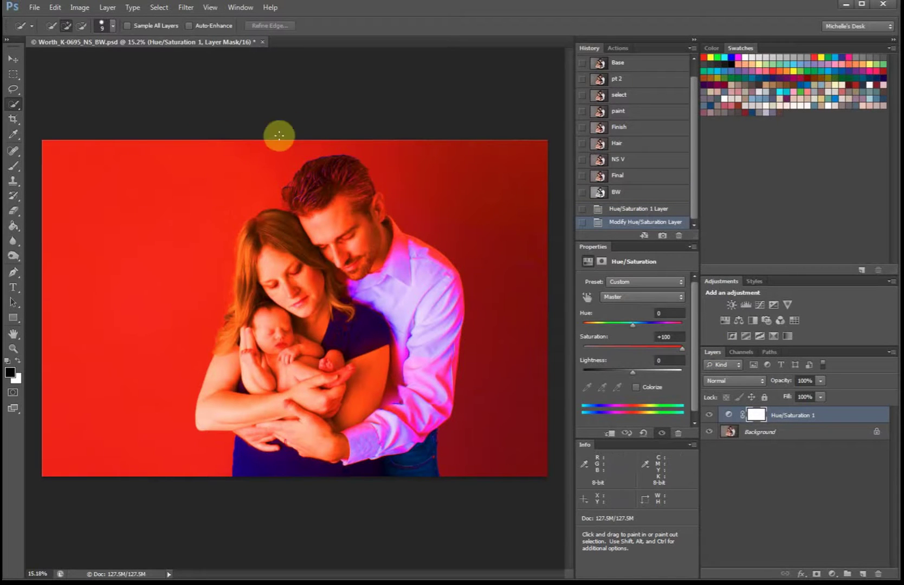
click(822, 422)
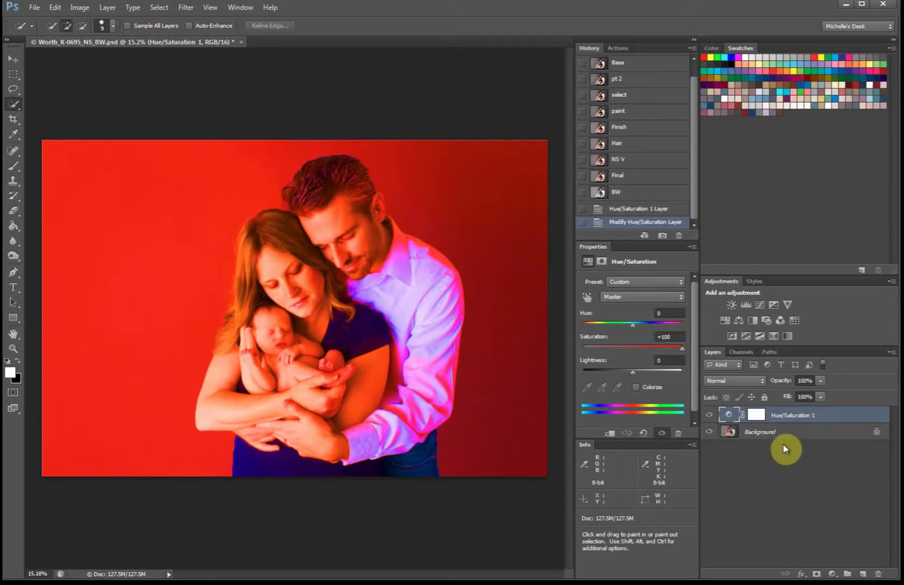
key(Delete)
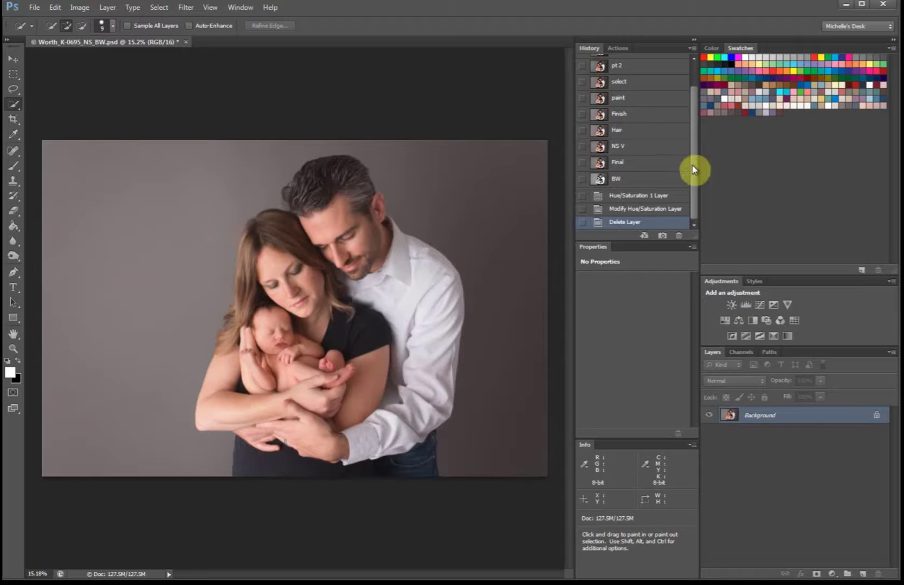
Compare the original Worth_K-0695.NEF state with the Final and BW history snapshots, ending on Final
drag(693, 163, 697, 125)
click(630, 62)
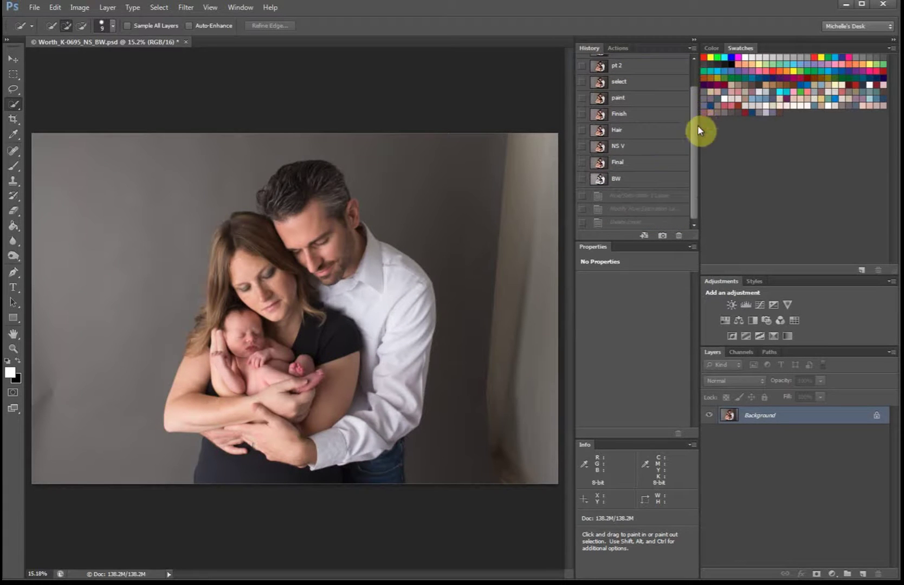
click(623, 164)
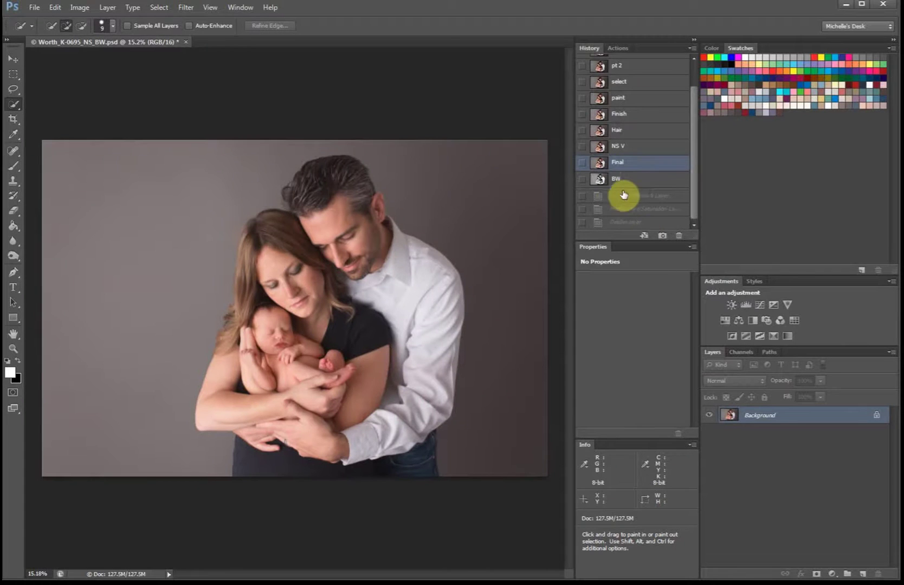
click(634, 184)
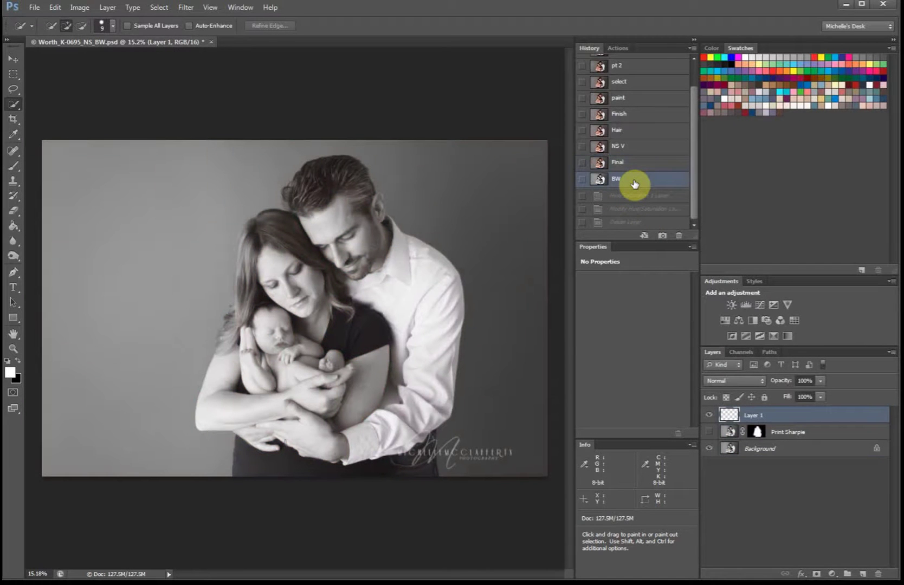
click(621, 162)
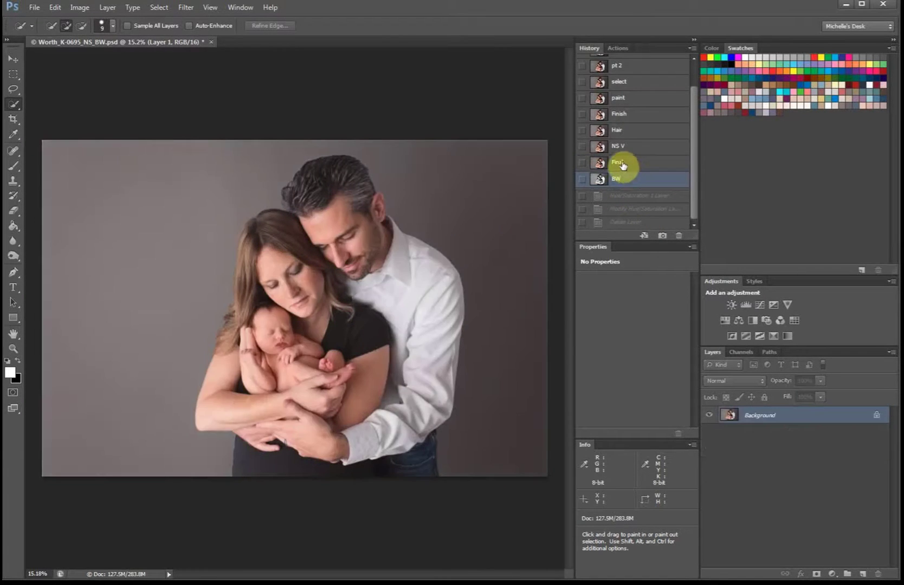